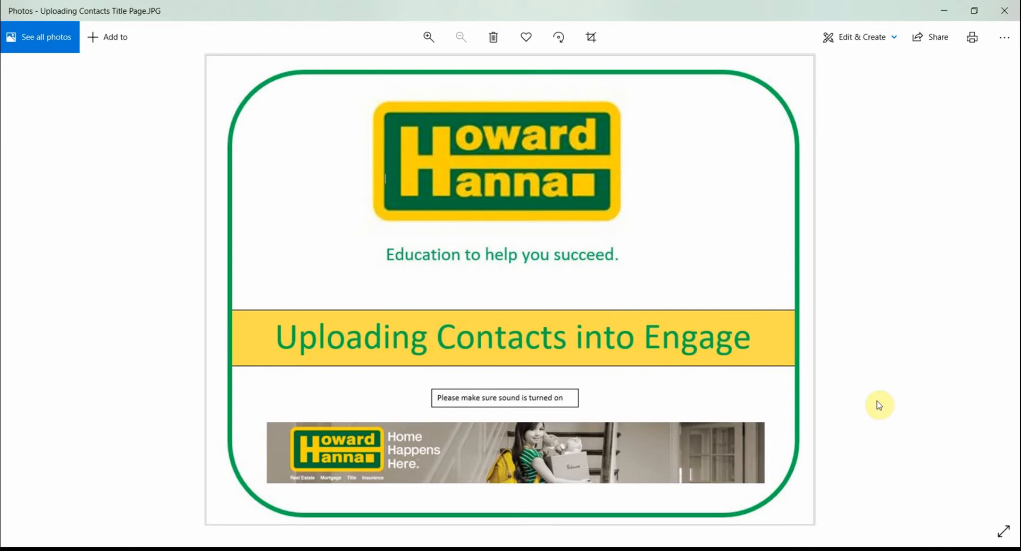
# - Switch to the GW test file in Excel and review its highlighted contact columns from First Name through E-mail Address
pyautogui.click(729, 550)
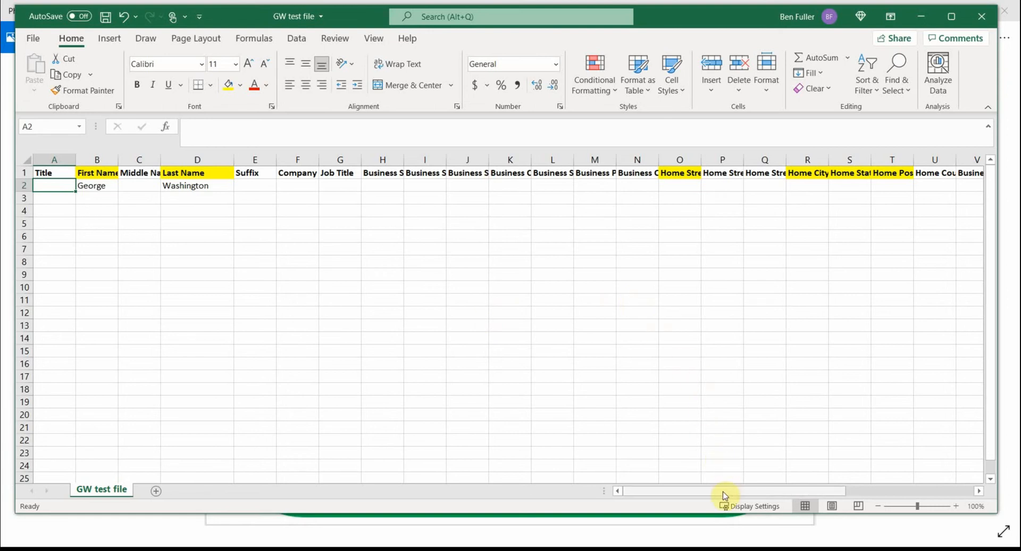
pyautogui.moveTo(724, 496); pyautogui.dragTo(662, 509)
pyautogui.moveTo(819, 489); pyautogui.dragTo(968, 480)
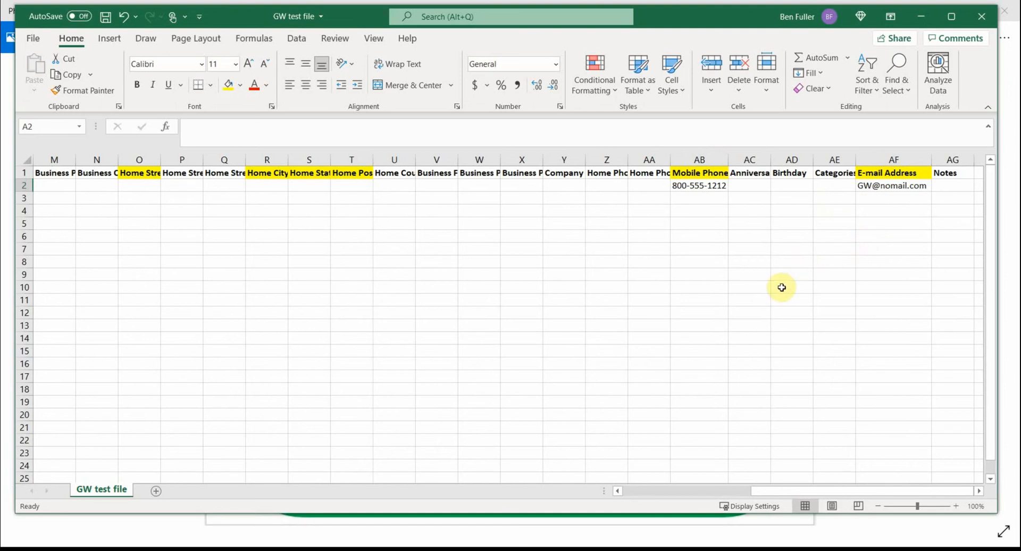
pyautogui.moveTo(800, 492); pyautogui.dragTo(672, 492)
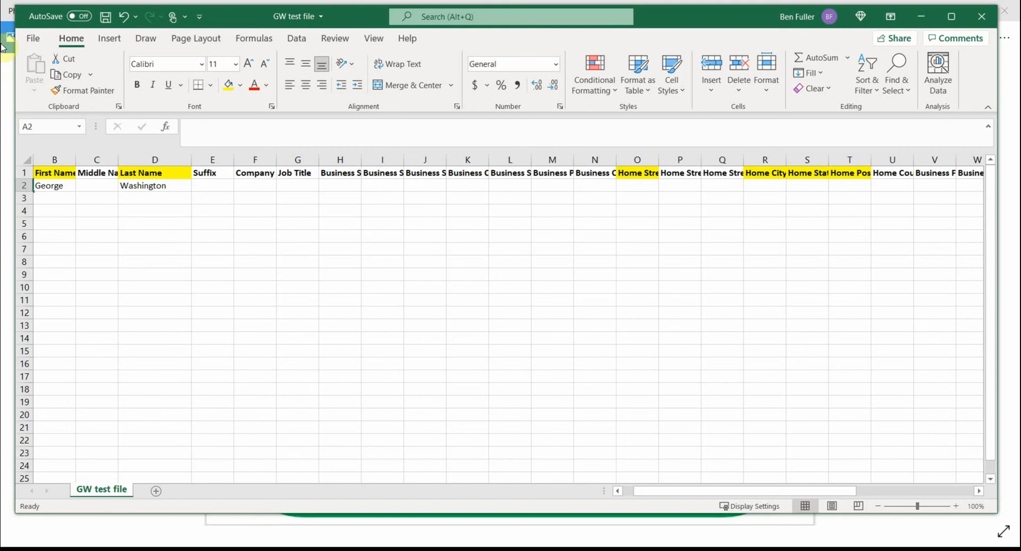
pyautogui.scroll(-11, 46, 268)
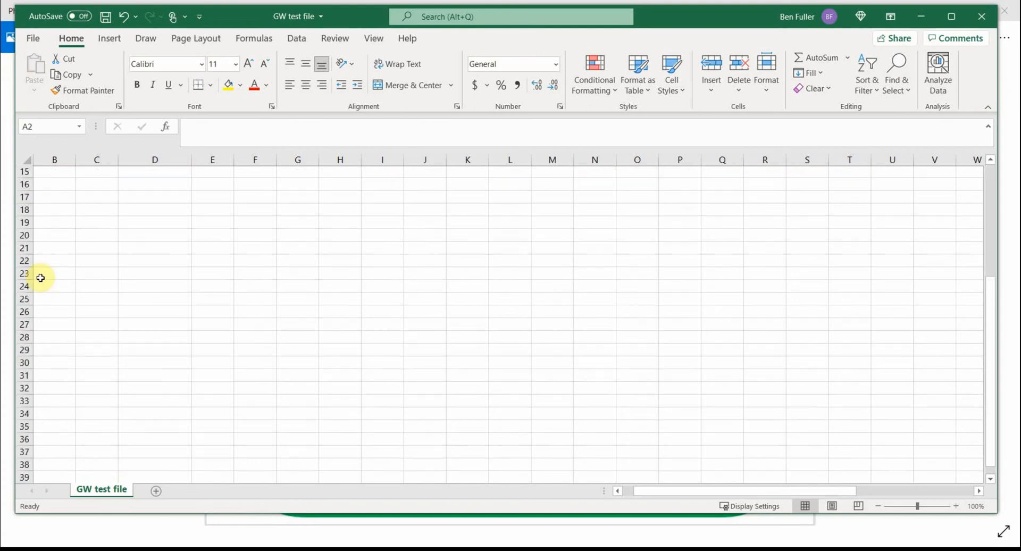
pyautogui.scroll(11, 65, 273)
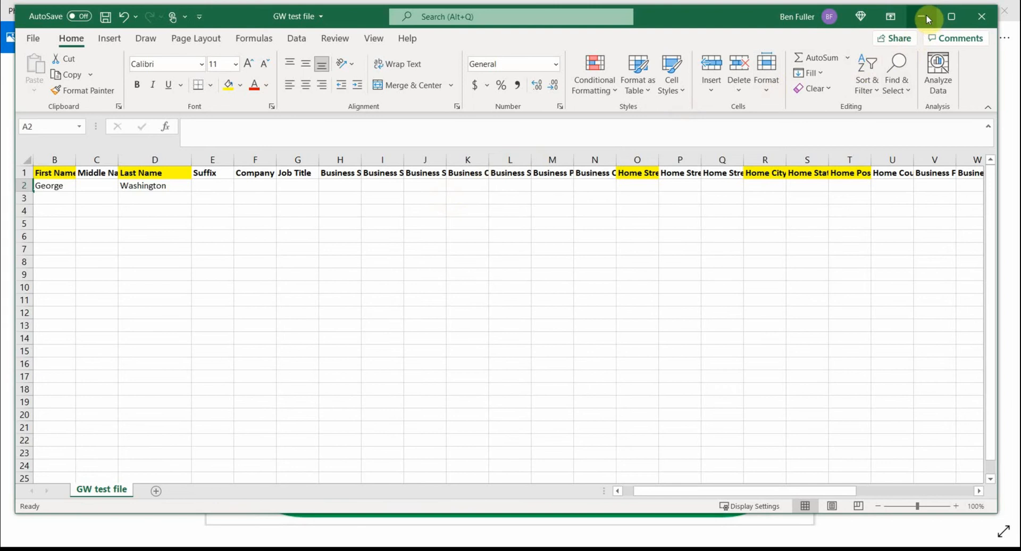
# - Set the Save As format of GW test file to CSV (Comma delimited), then return to the worksheet without saving
pyautogui.click(36, 42)
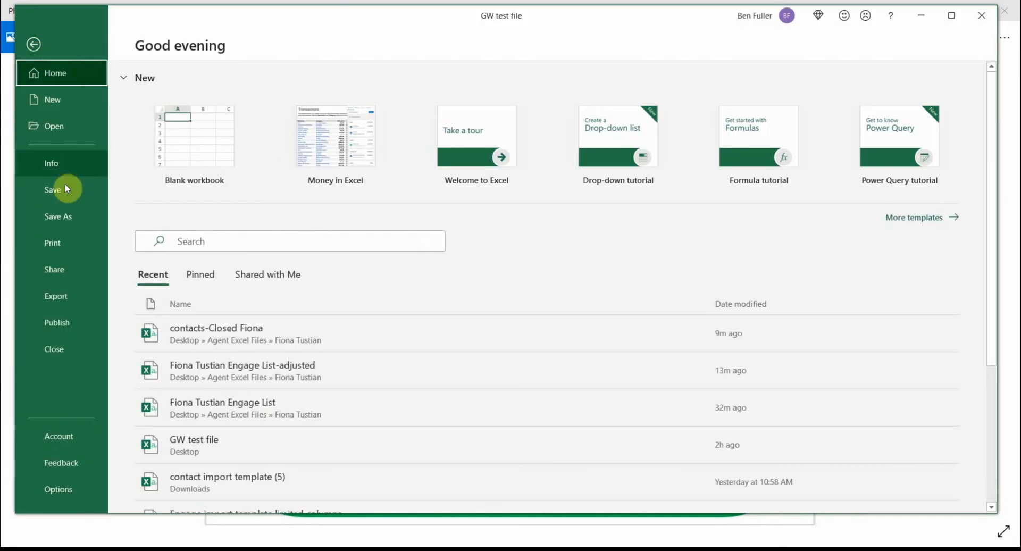
pyautogui.click(65, 214)
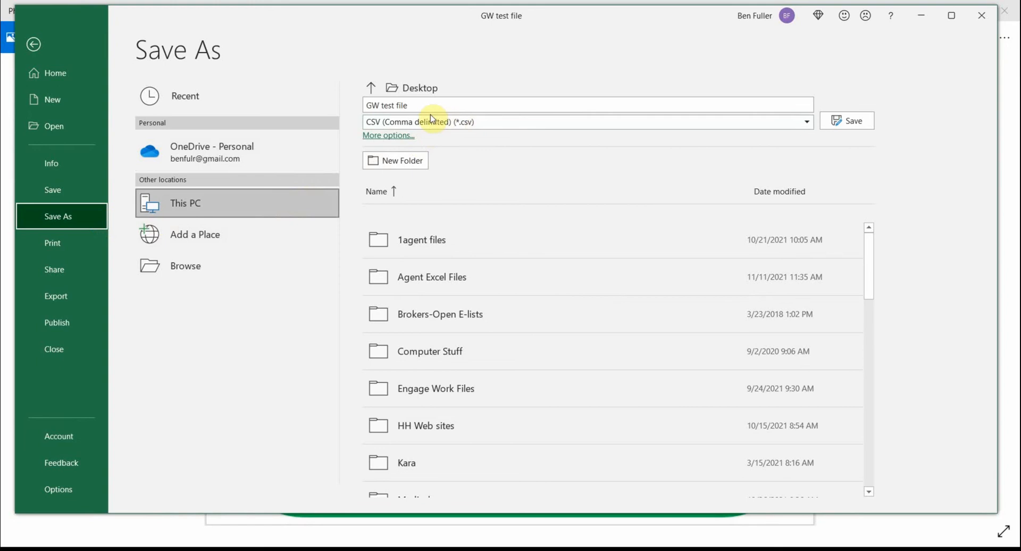
pyautogui.click(807, 123)
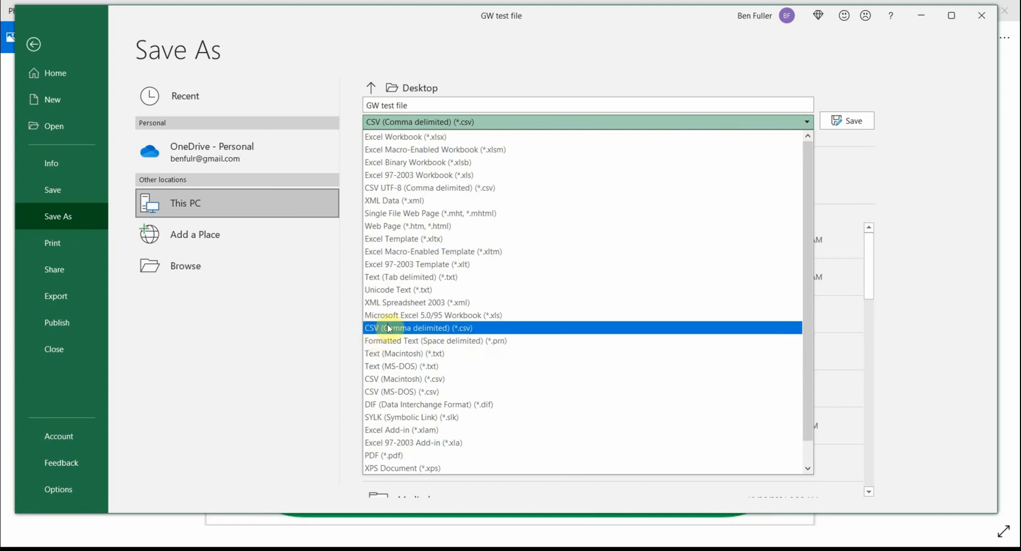
pyautogui.click(437, 329)
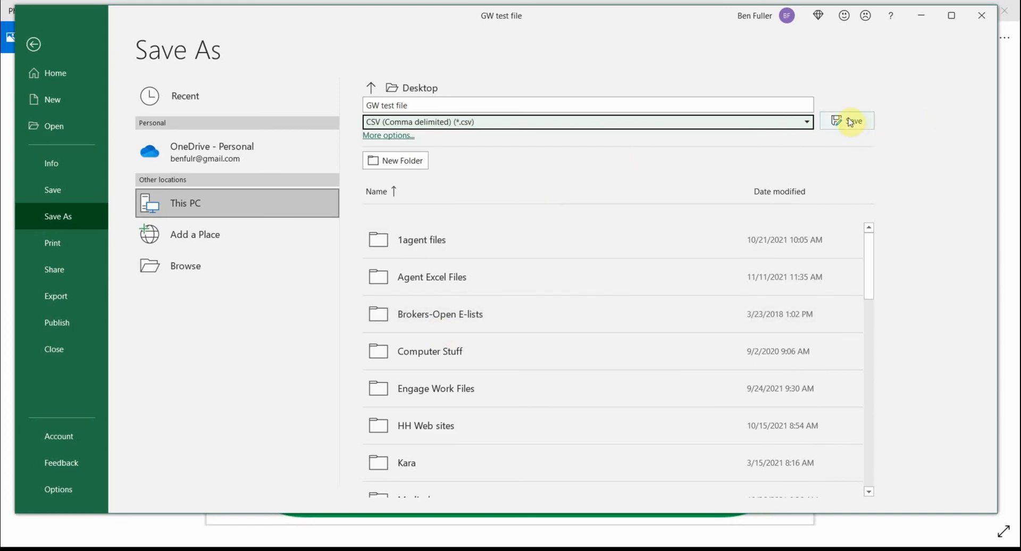
pyautogui.click(979, 14)
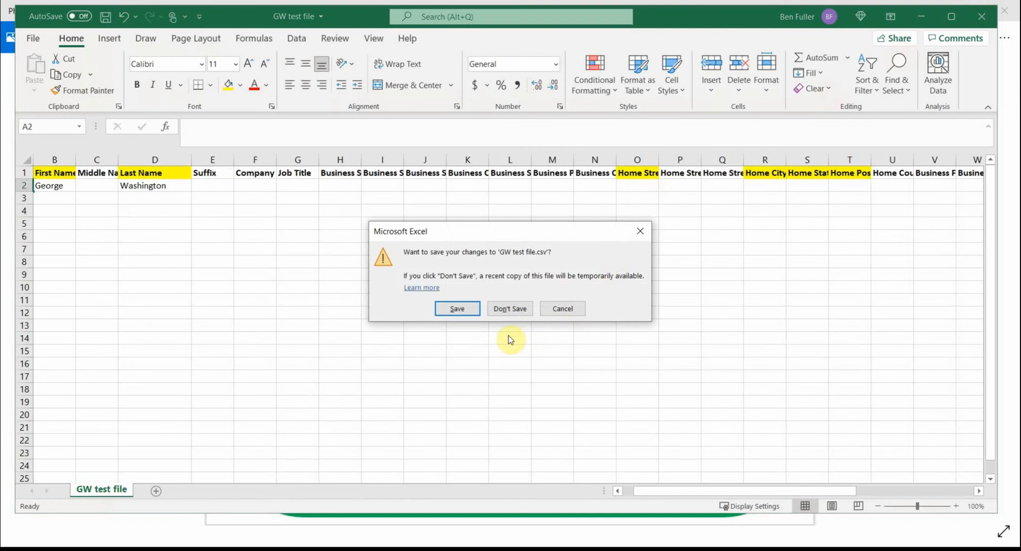
pyautogui.click(563, 309)
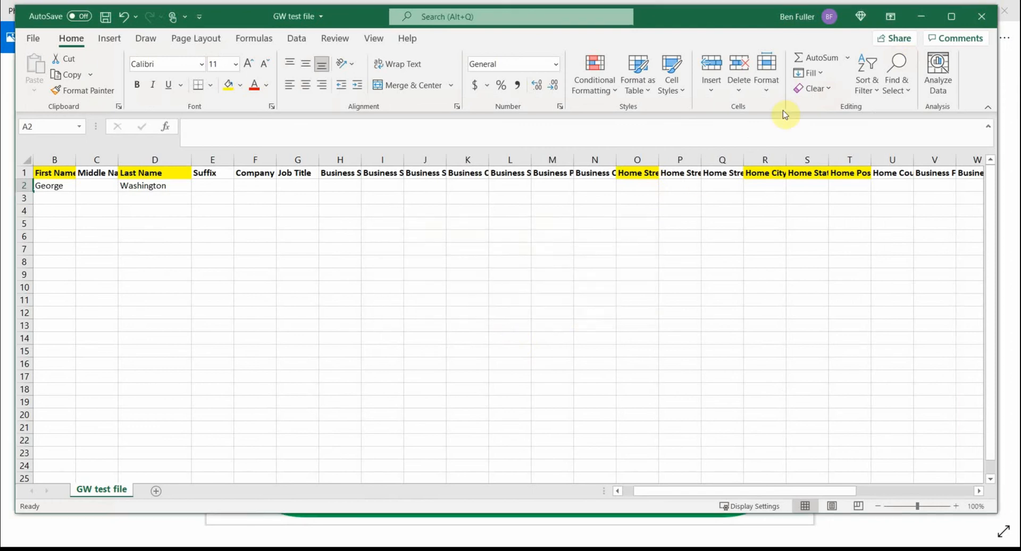
# - Clear the desktop by minimizing the workbook, the title image and the open folder, and closing the blank Chrome window
pyautogui.click(929, 16)
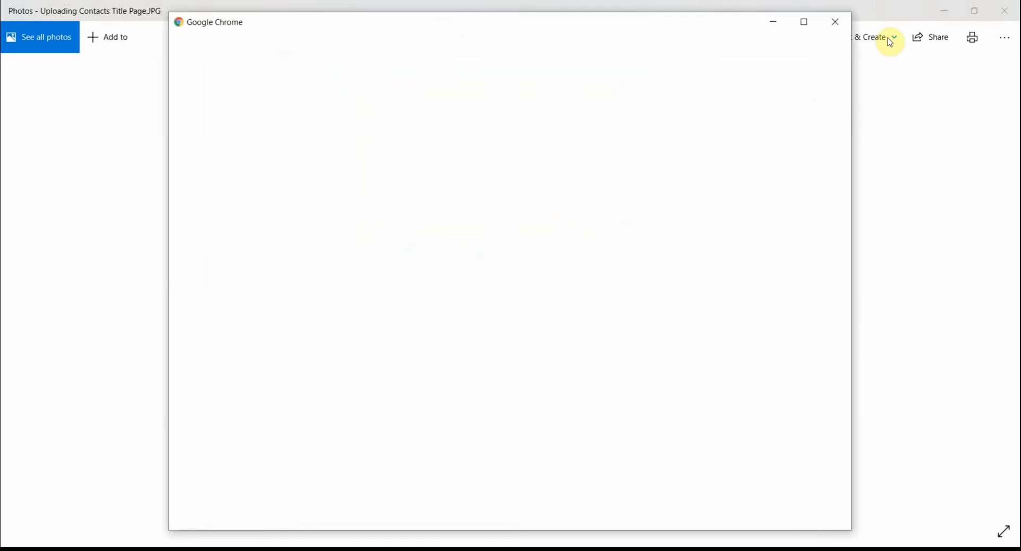
pyautogui.click(833, 20)
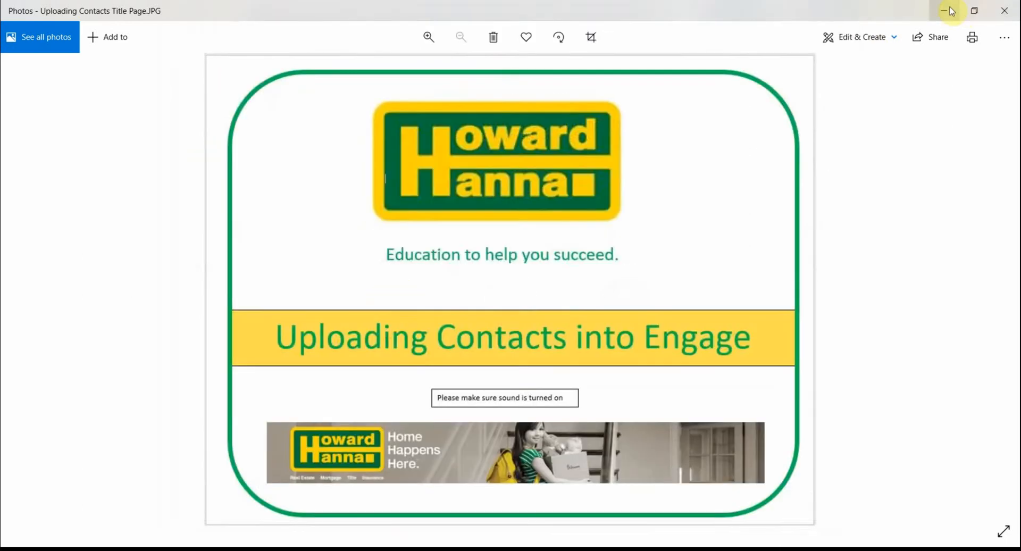
pyautogui.click(947, 10)
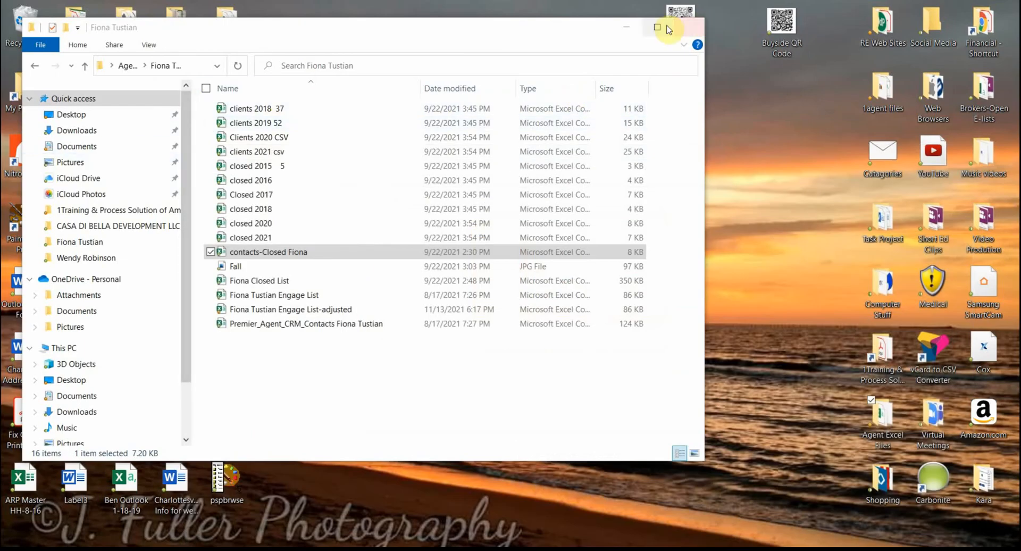
pyautogui.click(628, 26)
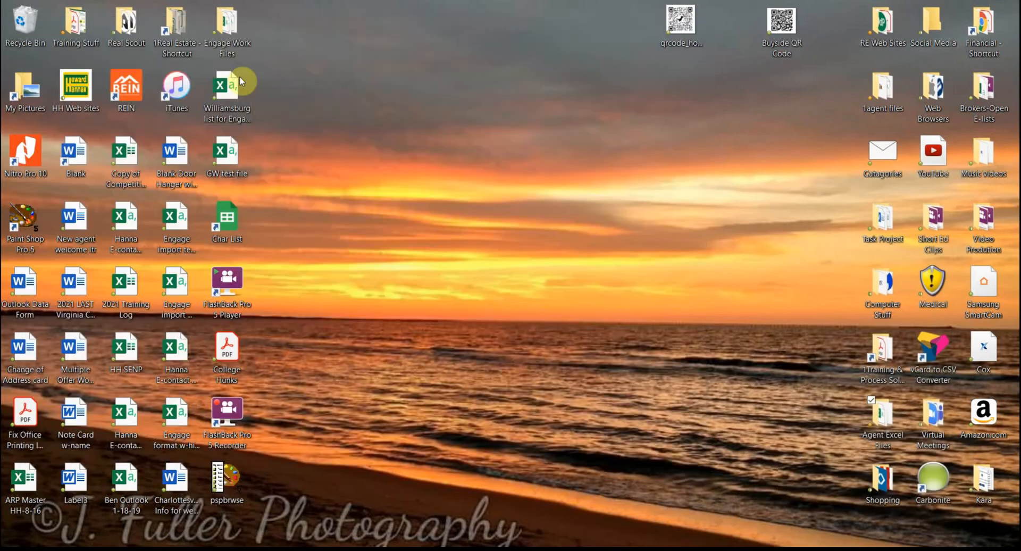
# - Open Home - GoHanna from the HH Web sites folder and sign in with the prefilled credentials
pyautogui.doubleClick(87, 102)
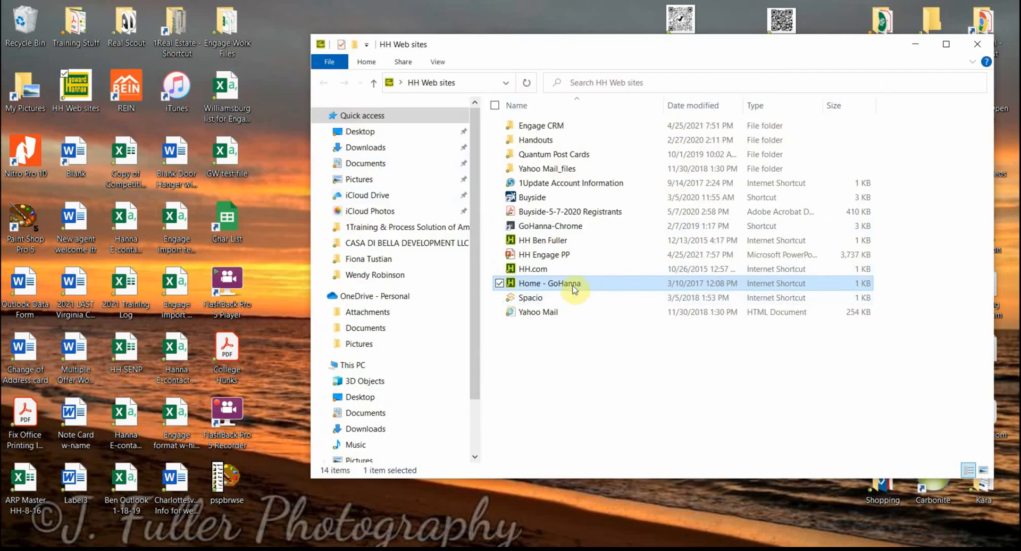
pyautogui.doubleClick(573, 289)
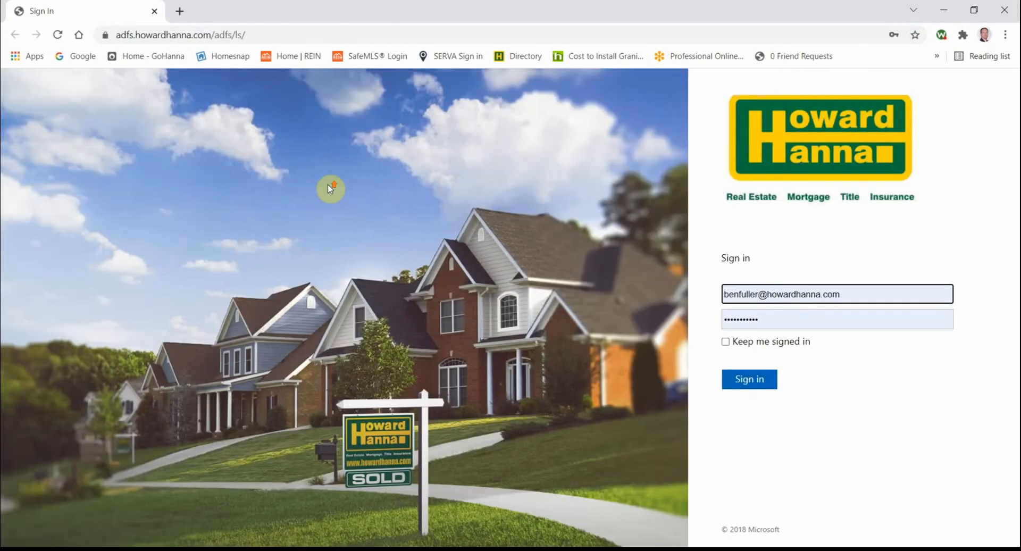
pyautogui.click(747, 382)
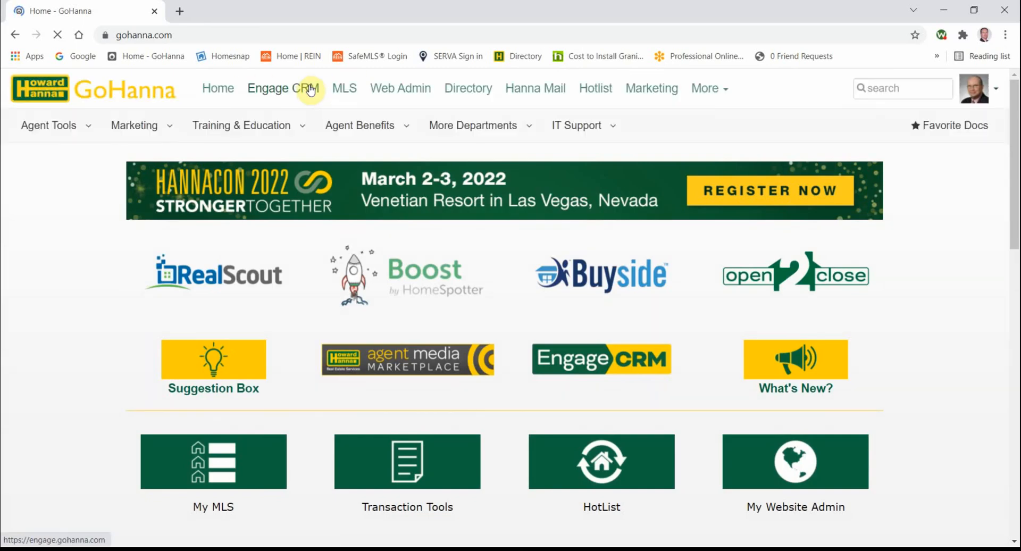
# - Go to Engage CRM from the GoHanna home page and open the My People contact list
pyautogui.click(292, 91)
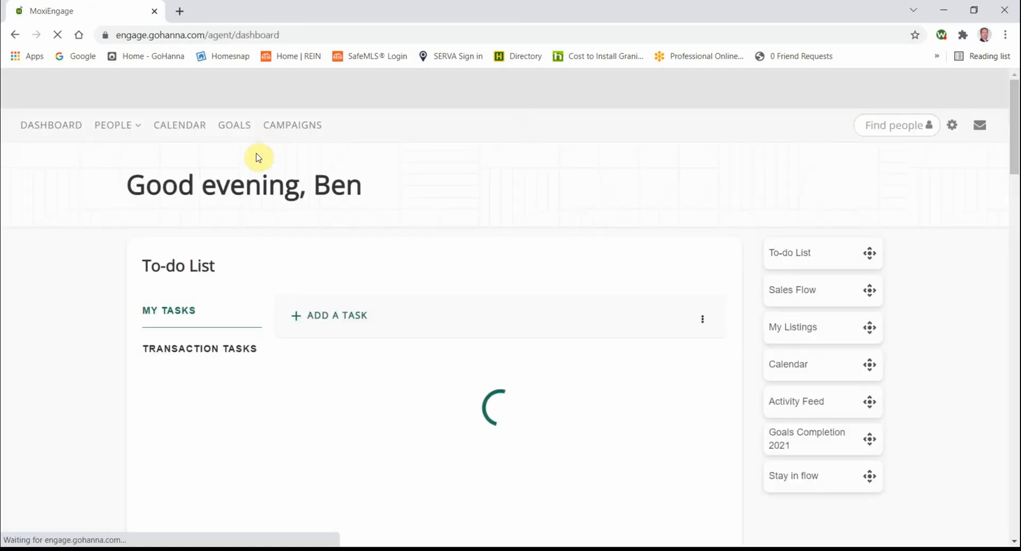
pyautogui.click(136, 128)
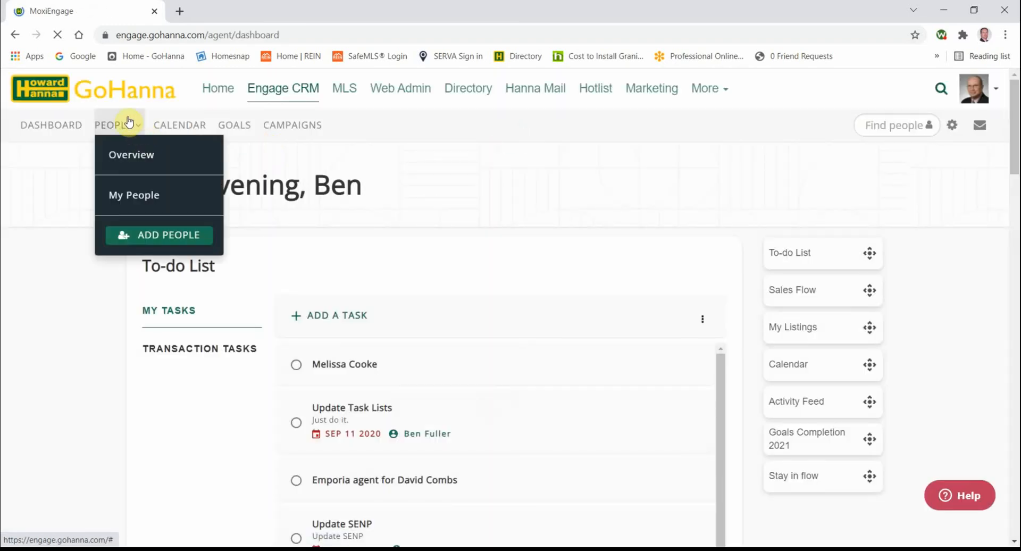
pyautogui.click(149, 195)
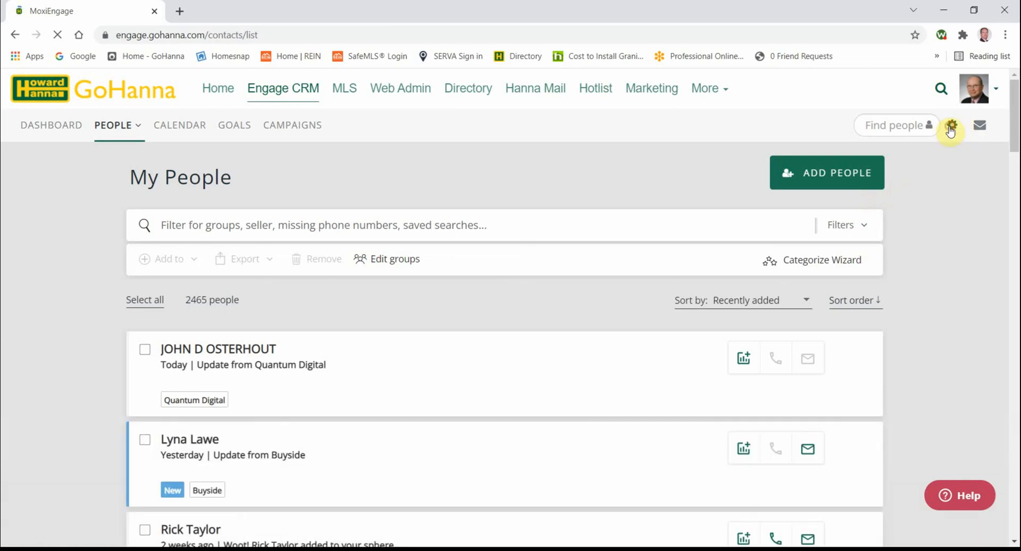
# - Import GW test file from the Desktop into the contacts as an Outlook CSV, and dismiss the import summary
pyautogui.click(950, 131)
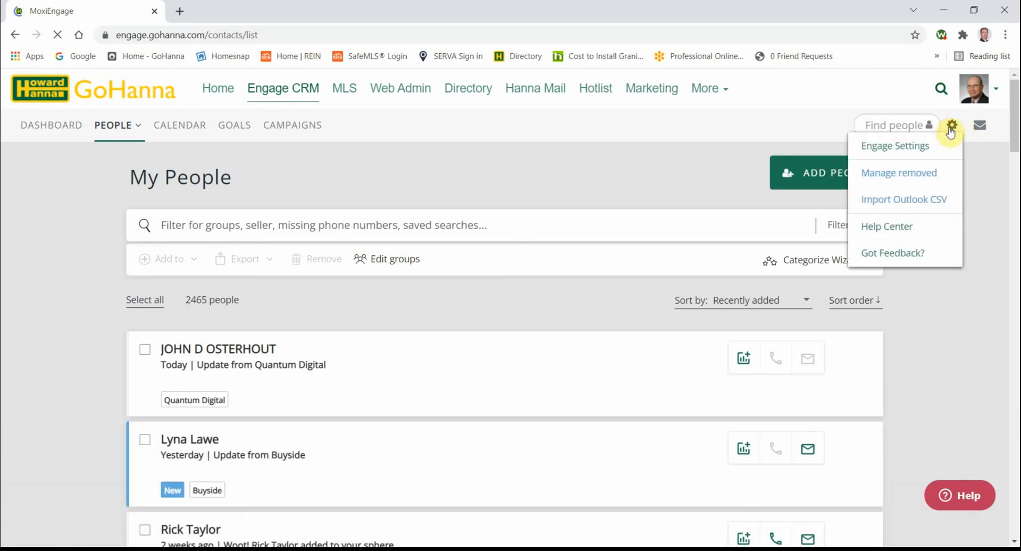
pyautogui.click(890, 200)
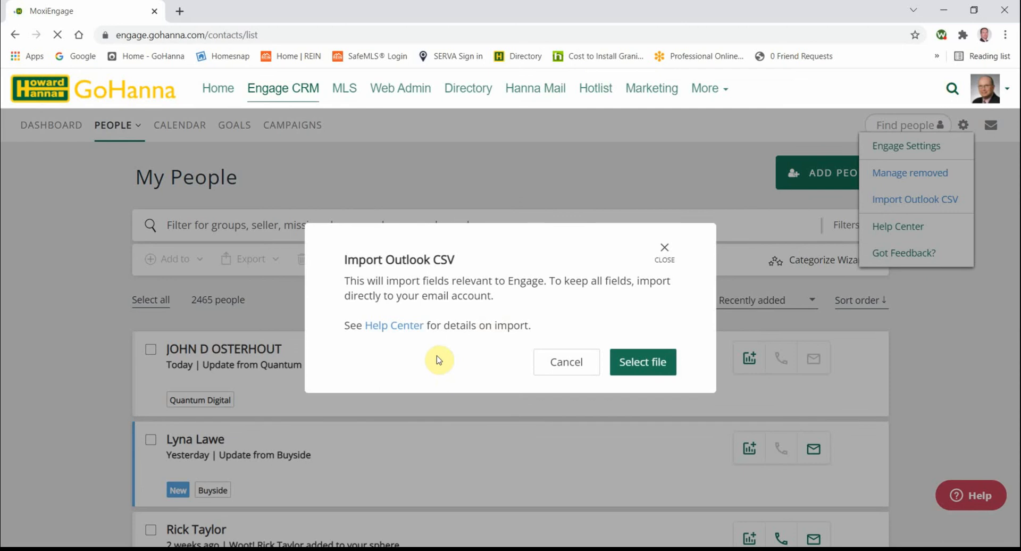
pyautogui.click(641, 366)
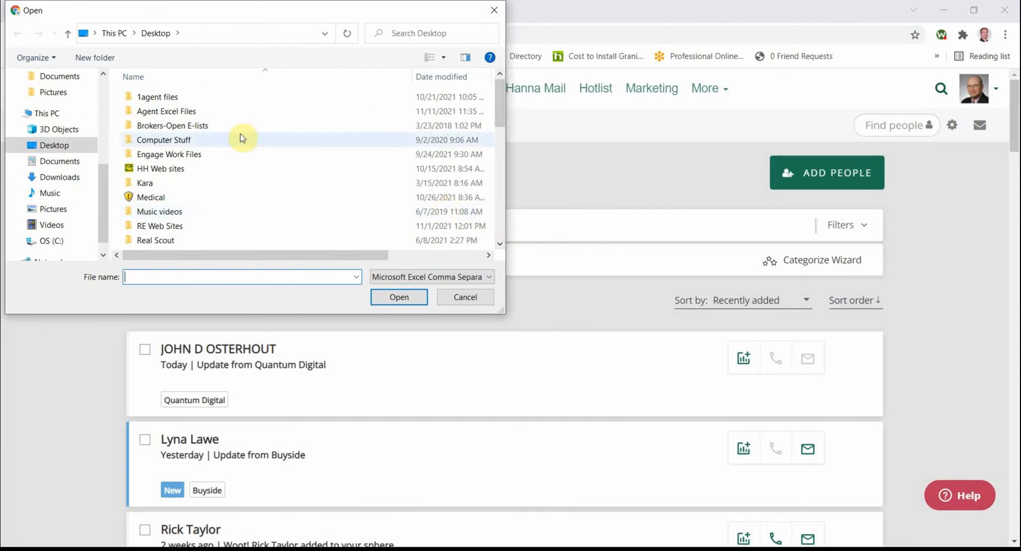
pyautogui.scroll(-5, 223, 136)
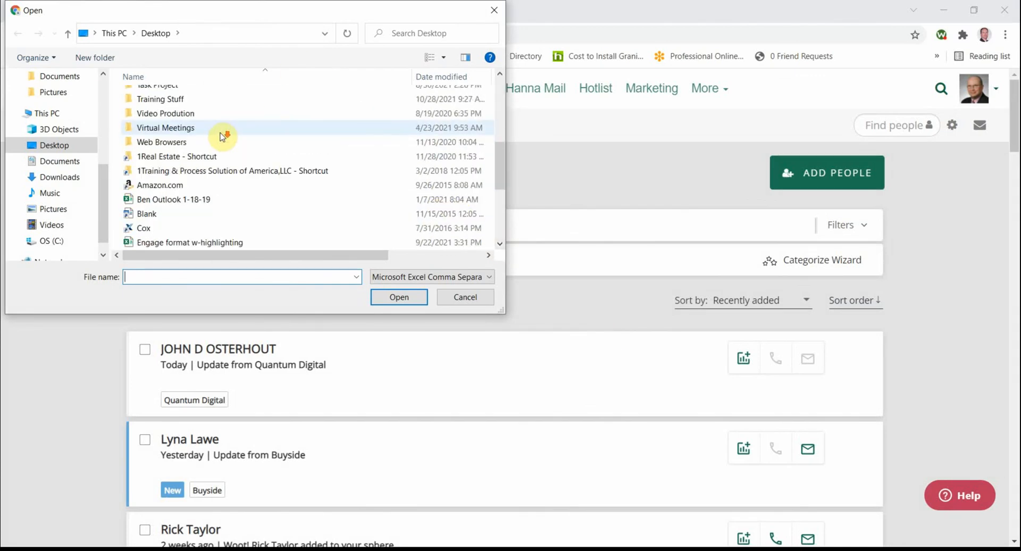
pyautogui.scroll(-1, 221, 134)
pyautogui.scroll(-1, 213, 141)
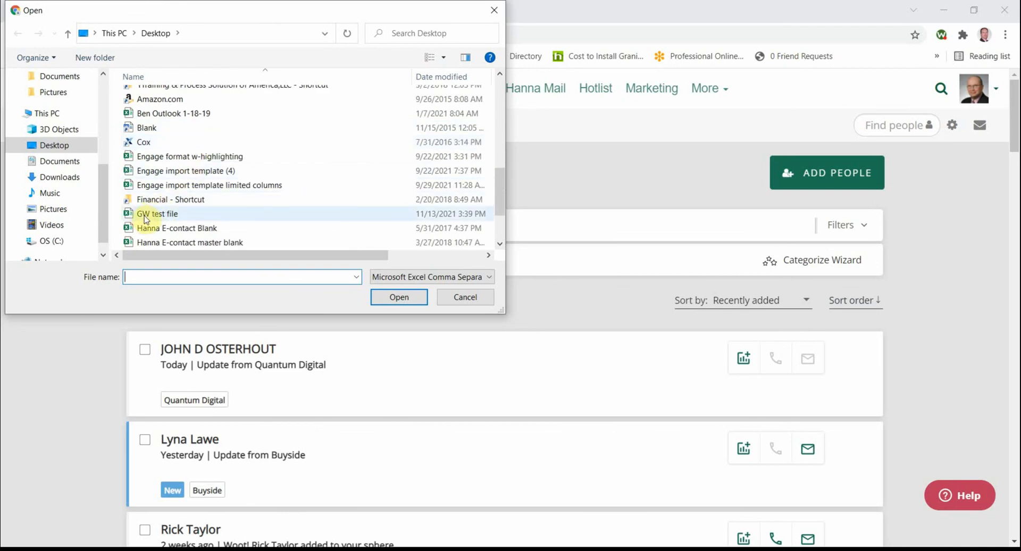
pyautogui.click(172, 215)
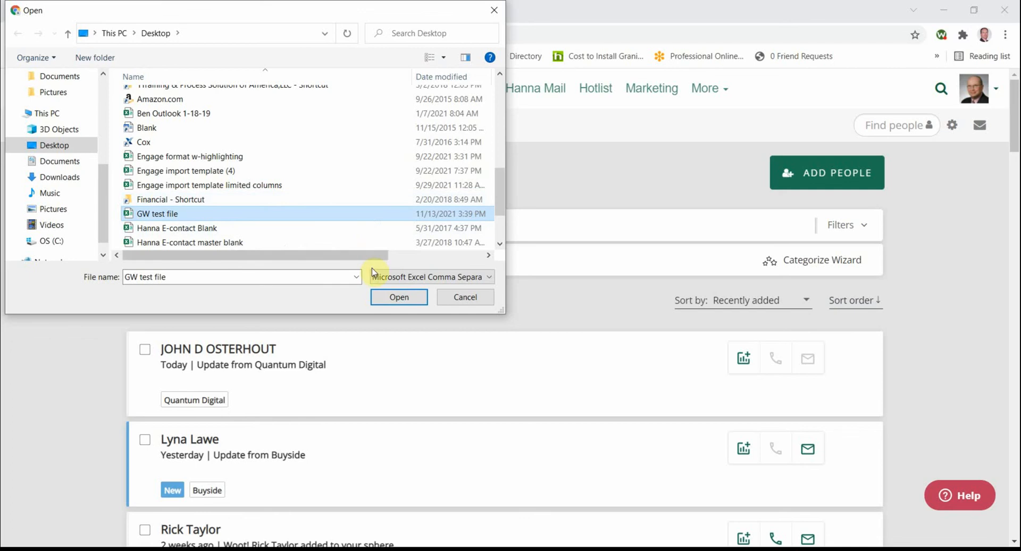
pyautogui.click(397, 296)
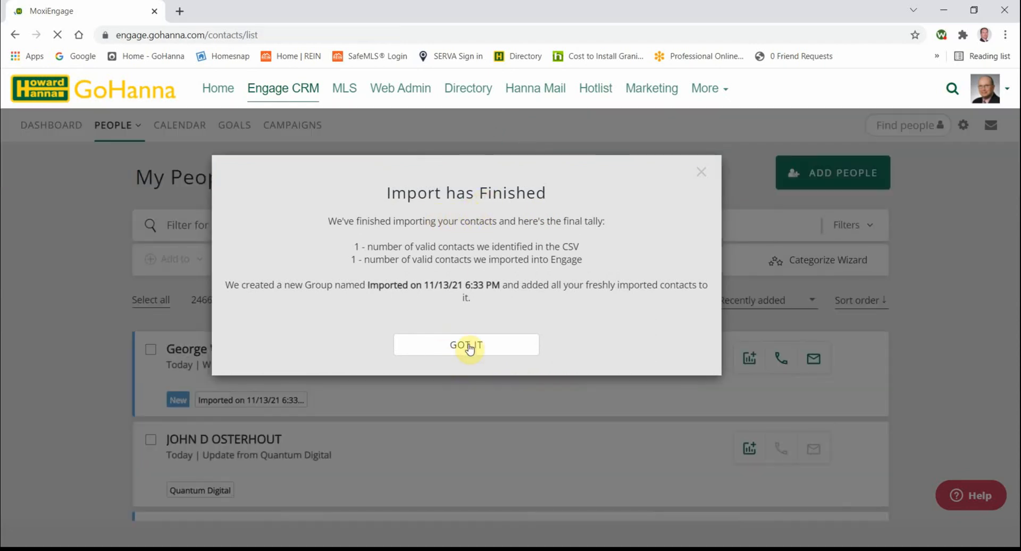
pyautogui.click(467, 345)
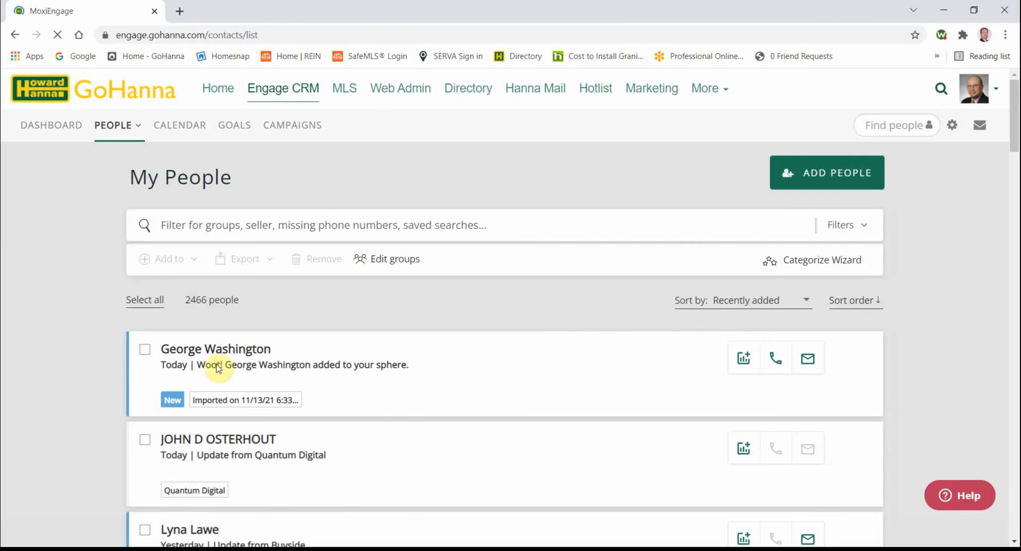